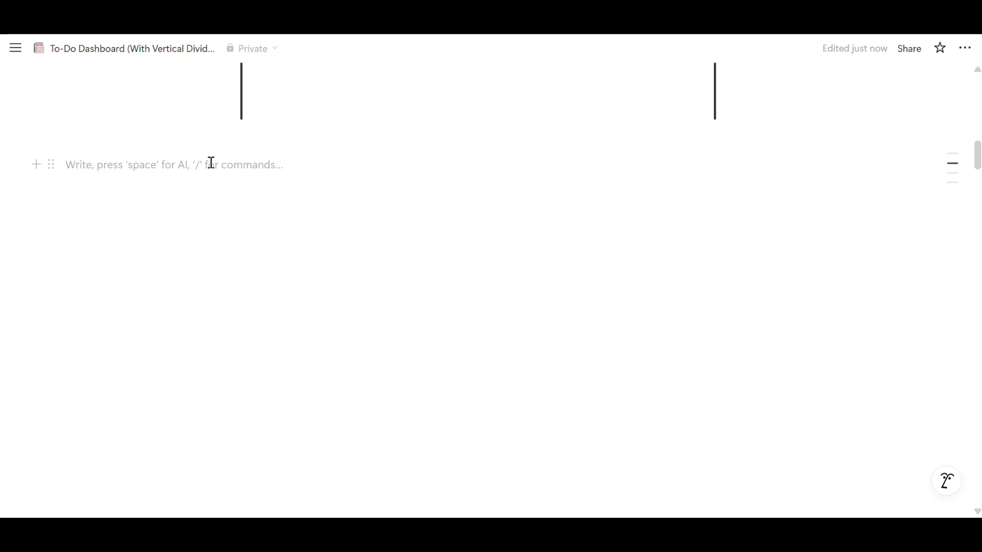
Insert a horizontal divider in the empty block beneath the columns with vertical bars.
type("---")
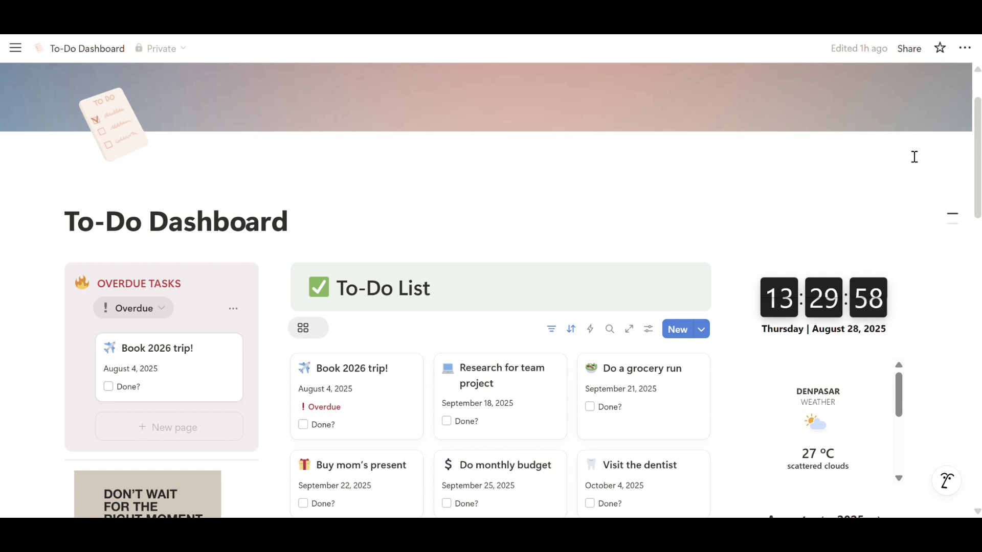
Look through the To-Do Dashboard's layout, from the overdue tasks and to-do list down to the playlist and back up.
scroll(911, 153, "down", 5)
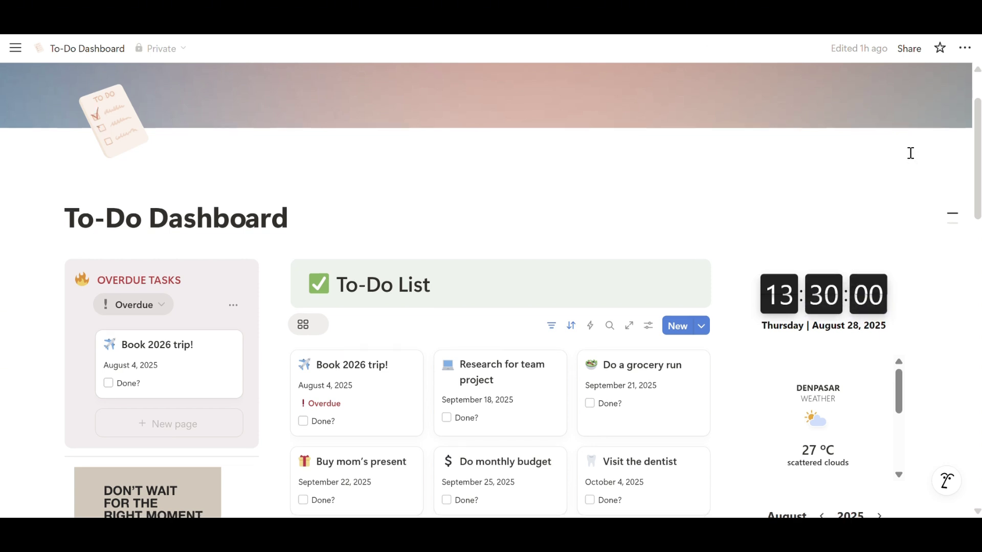
scroll(911, 153, "down", 2)
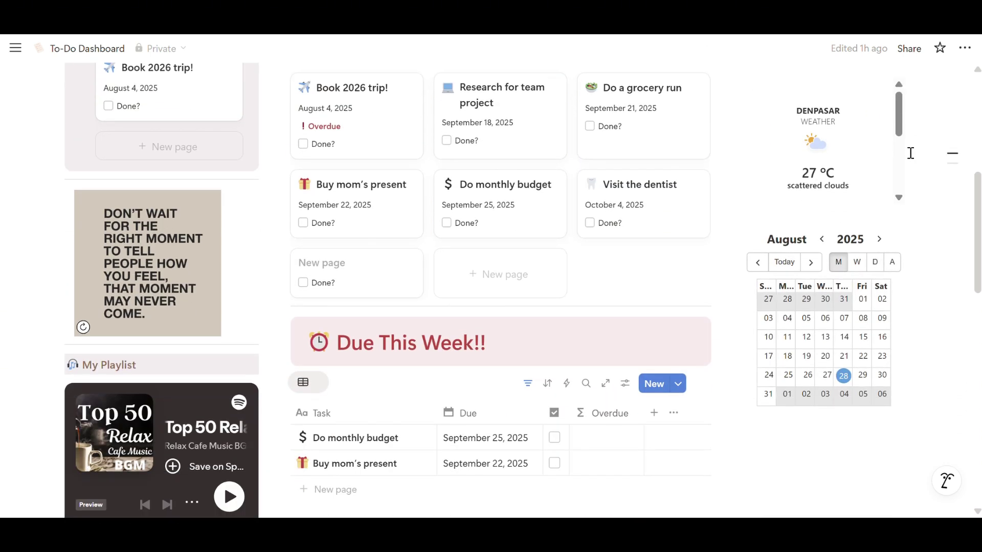
scroll(911, 153, "down", 5)
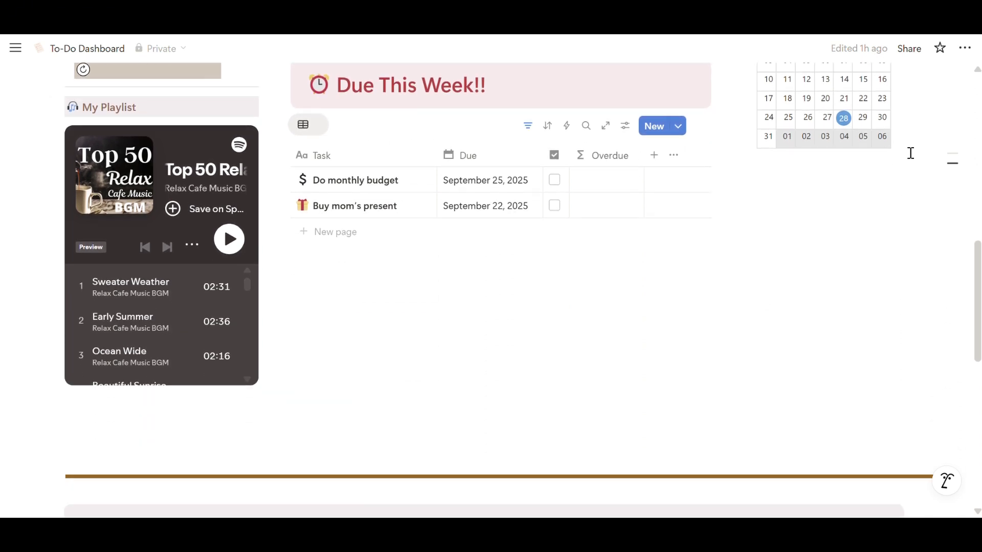
scroll(911, 153, "up", 3)
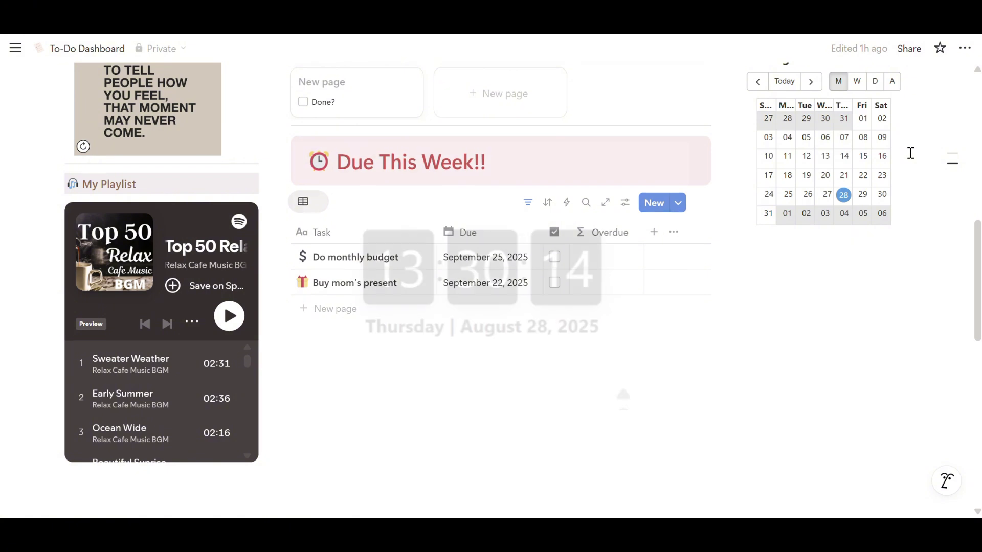
scroll(911, 153, "up", 5)
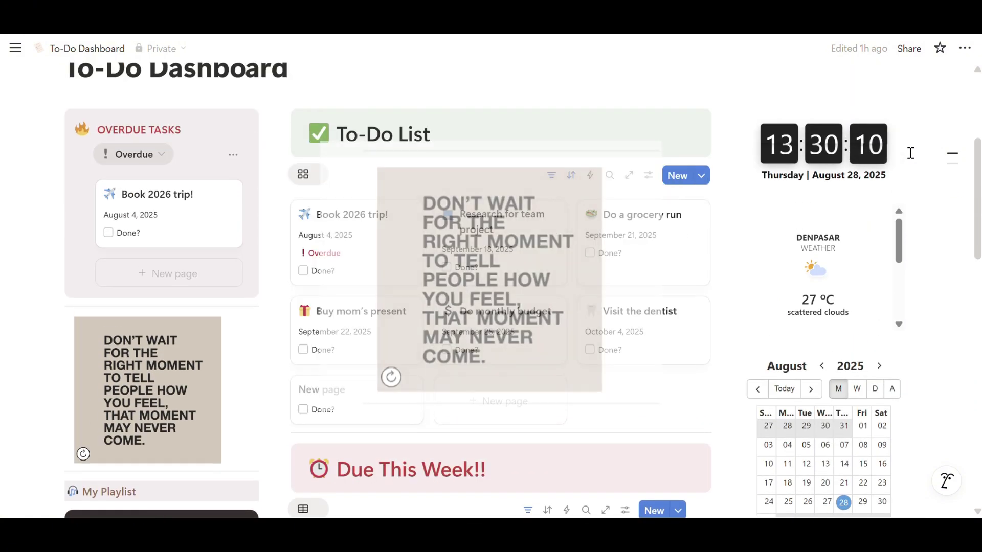
scroll(911, 153, "up", 3)
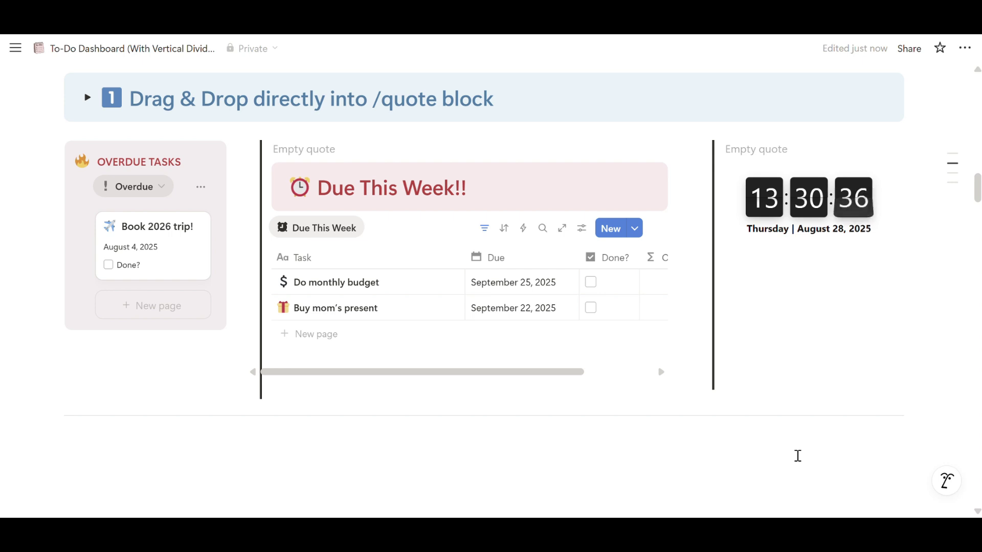
Insert a 3 columns layout in the empty block below the divider of the first example.
scroll(235, 431, "down", 6)
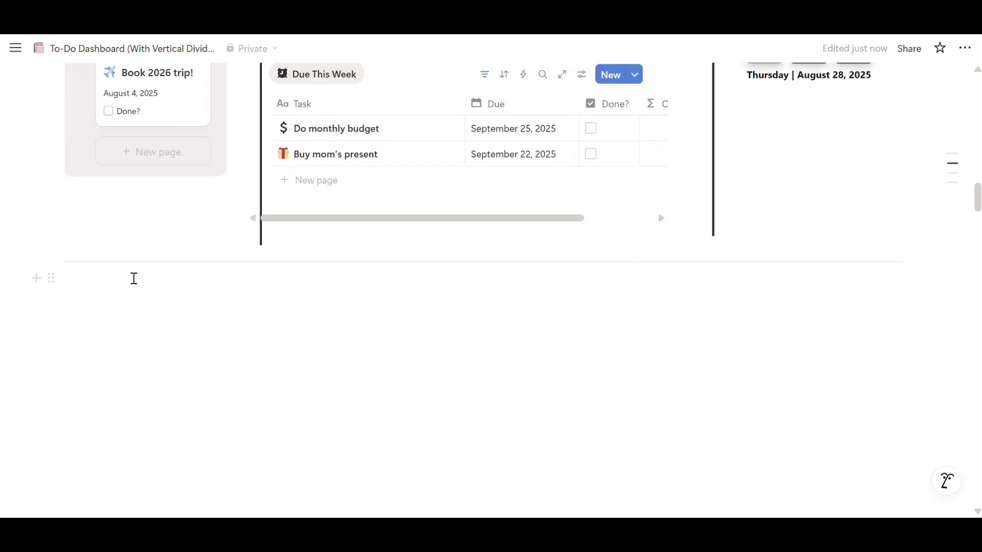
left_click(113, 133)
type("/3c")
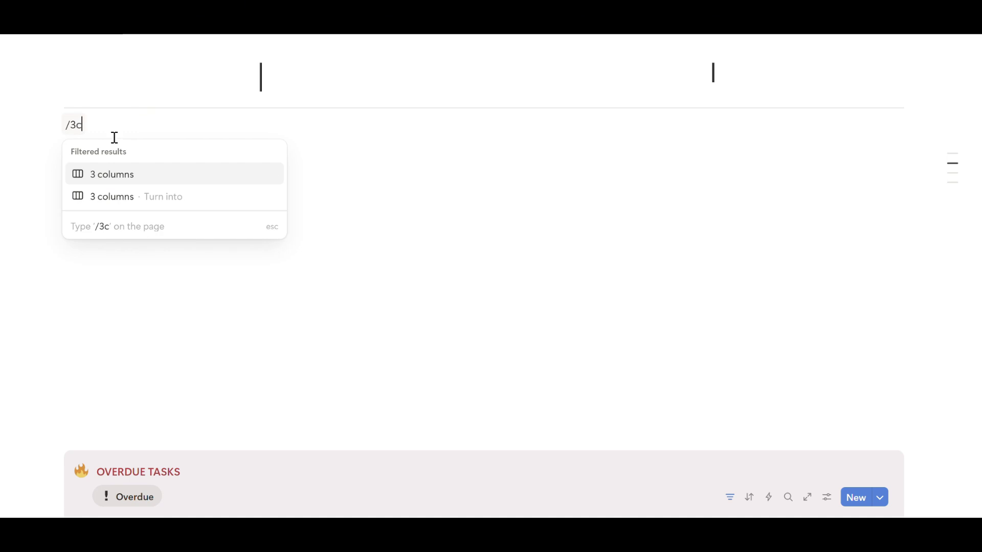
key("Return")
Add a quote block in the middle column and lengthen its vertical bar with blank lines inside the quote.
left_click(364, 131)
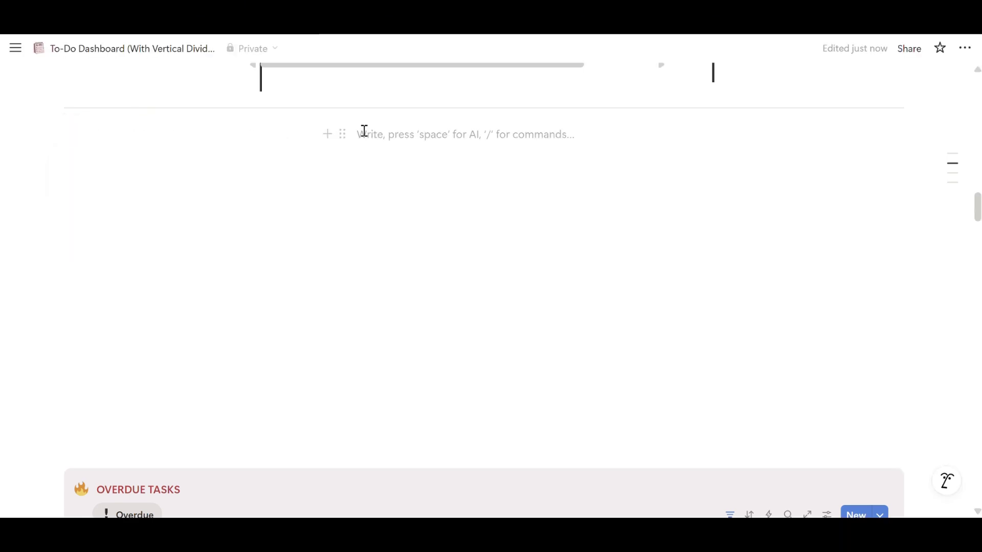
type("/quote")
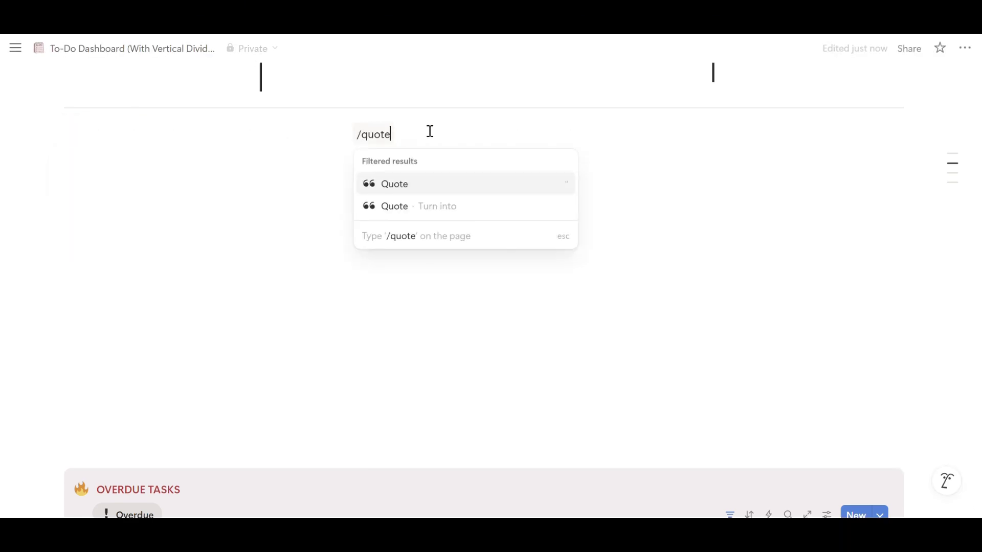
key("Return")
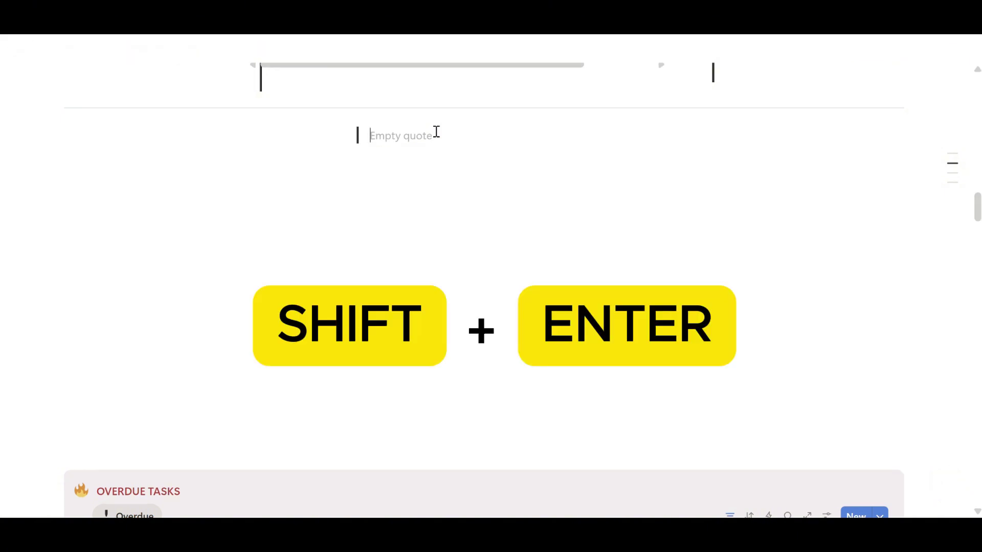
key("shift+Return")
key("shift+Return")
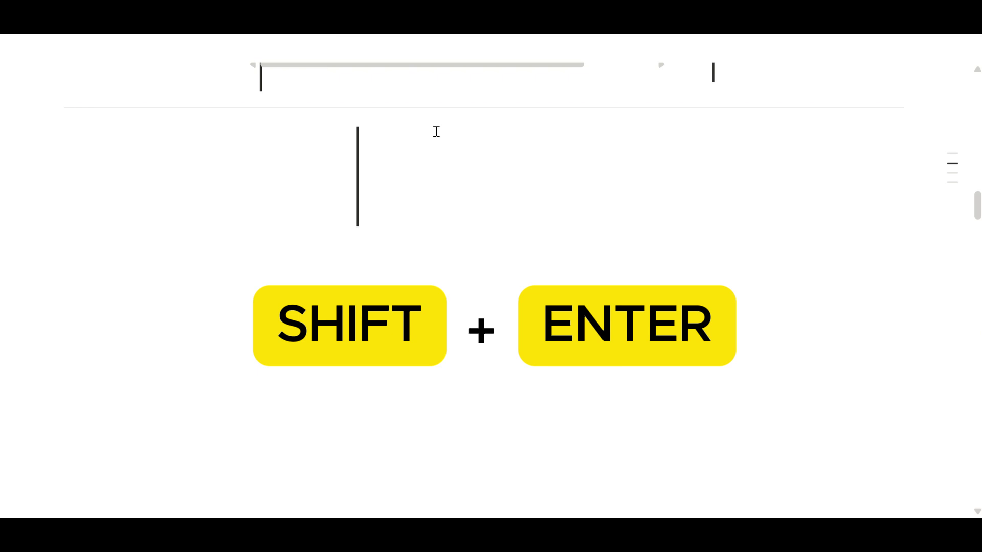
Add a quote block in the third column, with its bar as long as the one in the middle column.
left_click(743, 135)
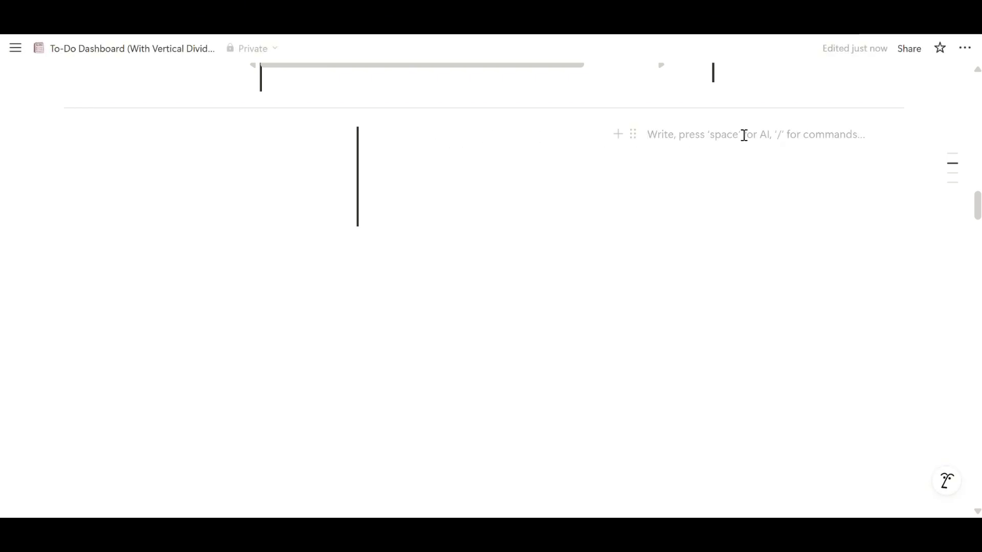
type("/quot")
key("Return")
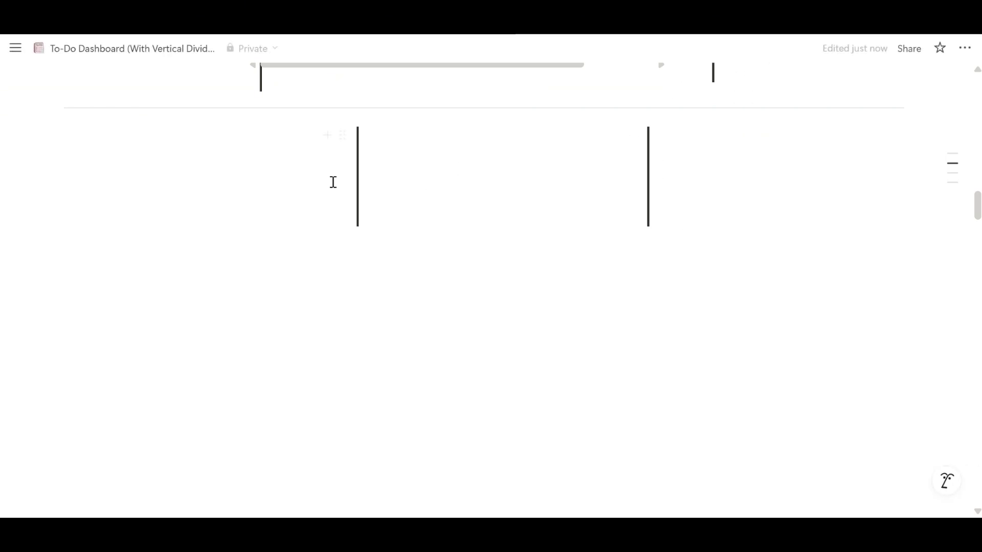
Move the OVERDUE TASKS callout from below into the first of the three columns.
scroll(234, 217, "down", 3)
left_click_drag(49, 410, 103, 123)
left_click(786, 341)
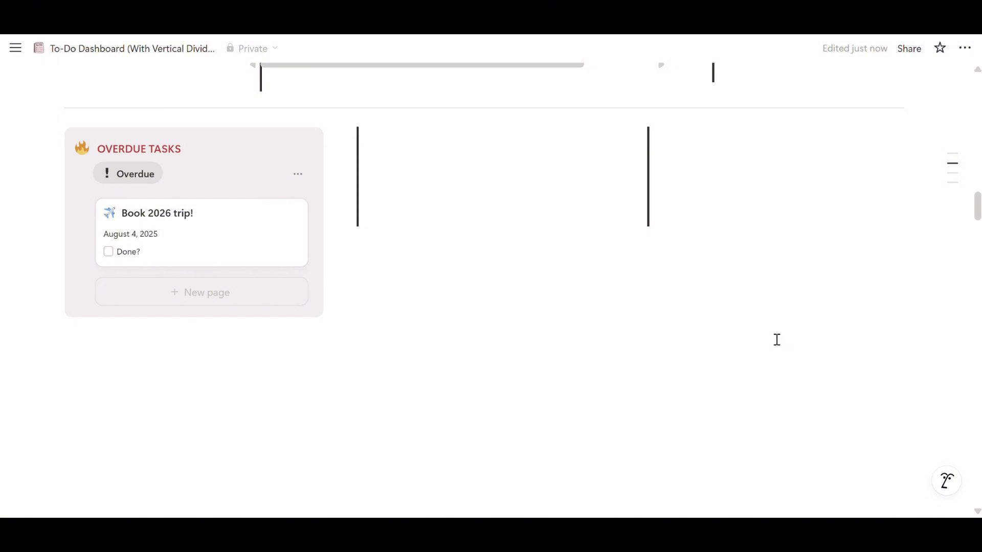
Move the Due This Week!! heading callout into the middle column and nest it inside the quote block.
scroll(777, 340, "down", 5)
left_click_drag(213, 368, 378, 204)
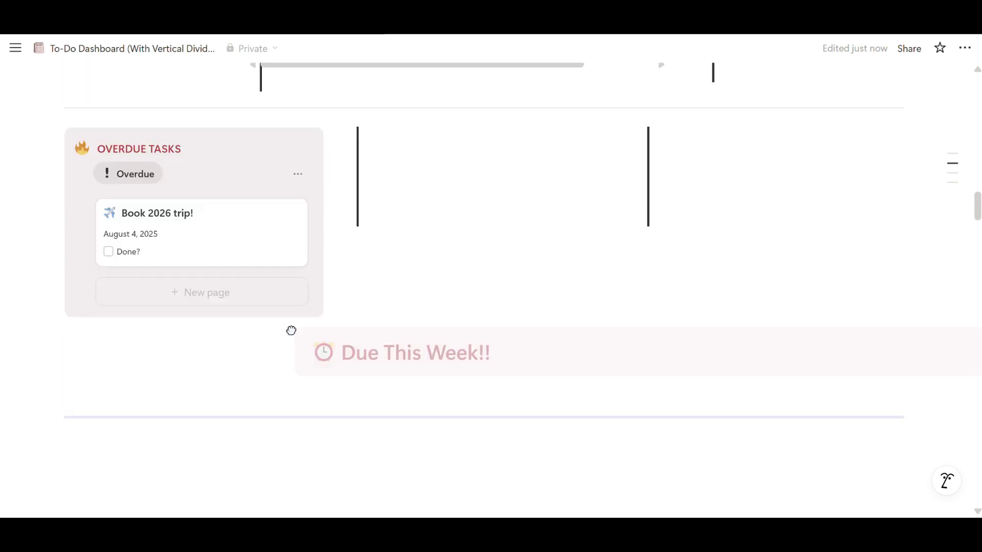
left_click_drag(291, 331, 369, 239)
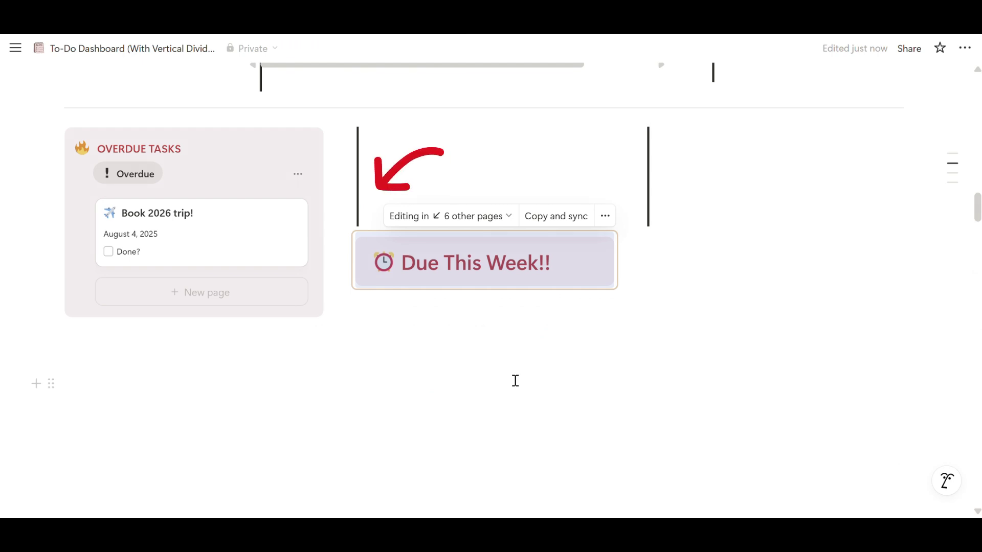
mouse_move(342, 240)
left_mouse_down()
mouse_move(373, 279)
mouse_move(399, 245)
mouse_move(386, 221)
left_mouse_up()
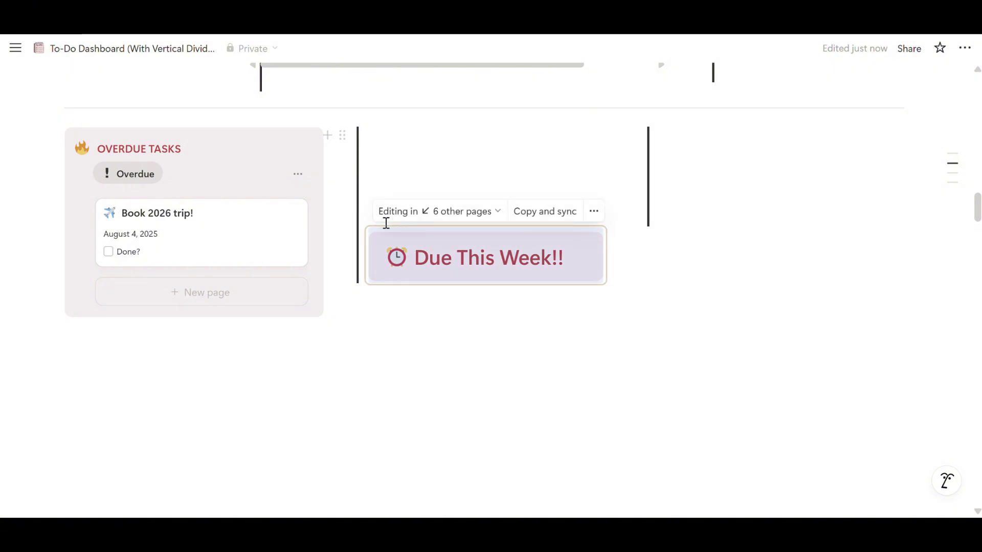
left_click(376, 295)
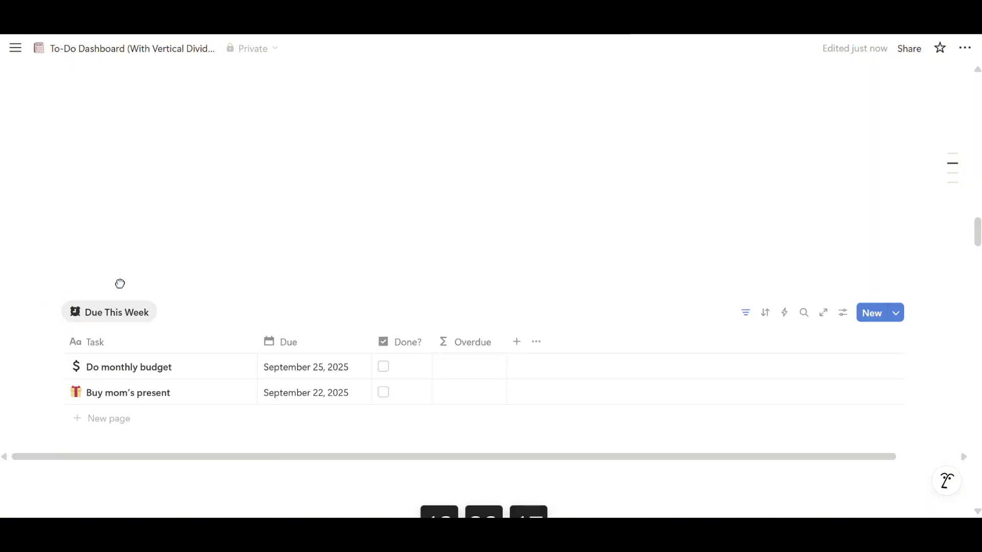
Move the Due This Week table under its heading inside the middle quote and remove the quote's blank lines.
left_click_drag(119, 283, 382, 210)
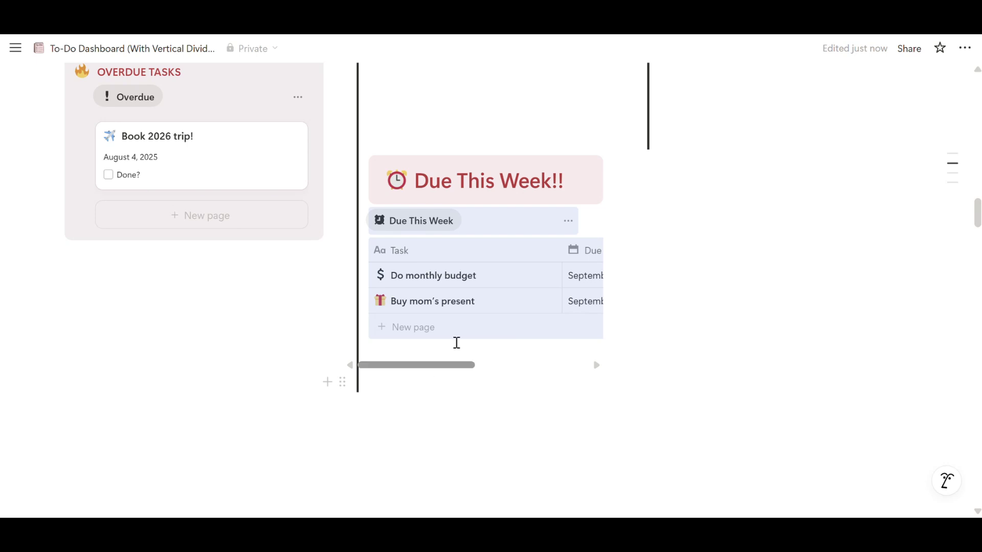
scroll(456, 342, "up", 2)
key("Delete")
key("Delete")
key("Delete")
key("Delete")
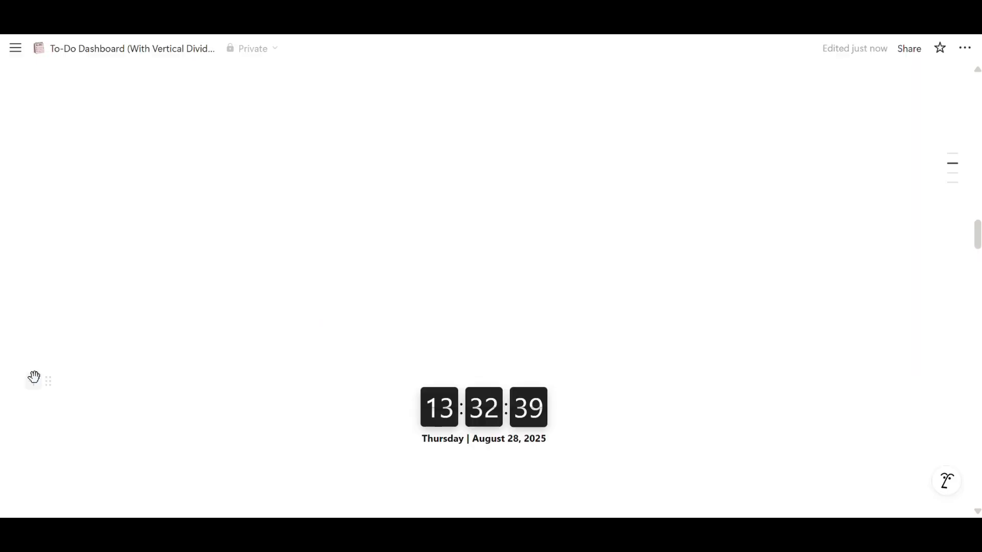
Move the clock widget into the third column's quote block and remove the blank lines above it.
scroll(553, 263, "up", 2)
scroll(553, 263, "up", 5)
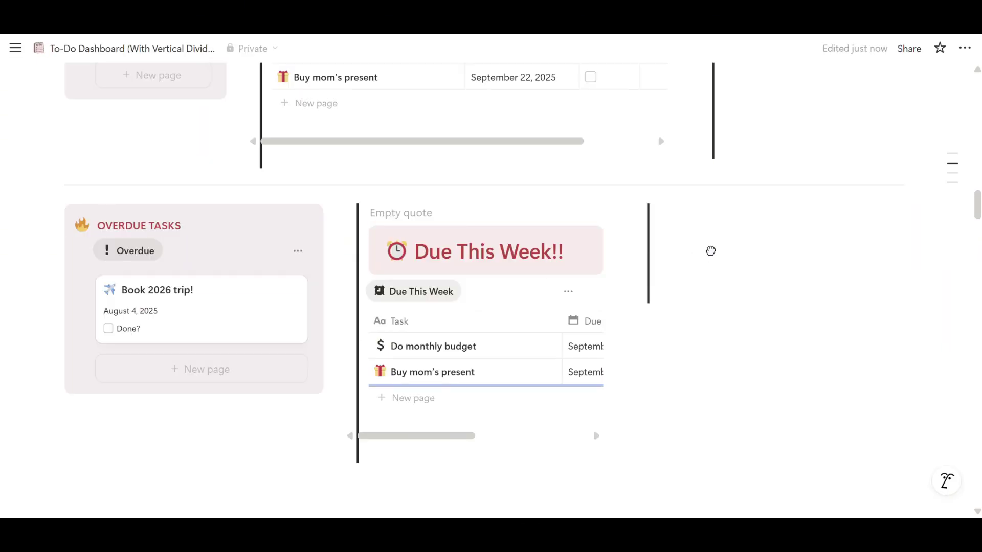
left_click(696, 256)
key("ctrl+v")
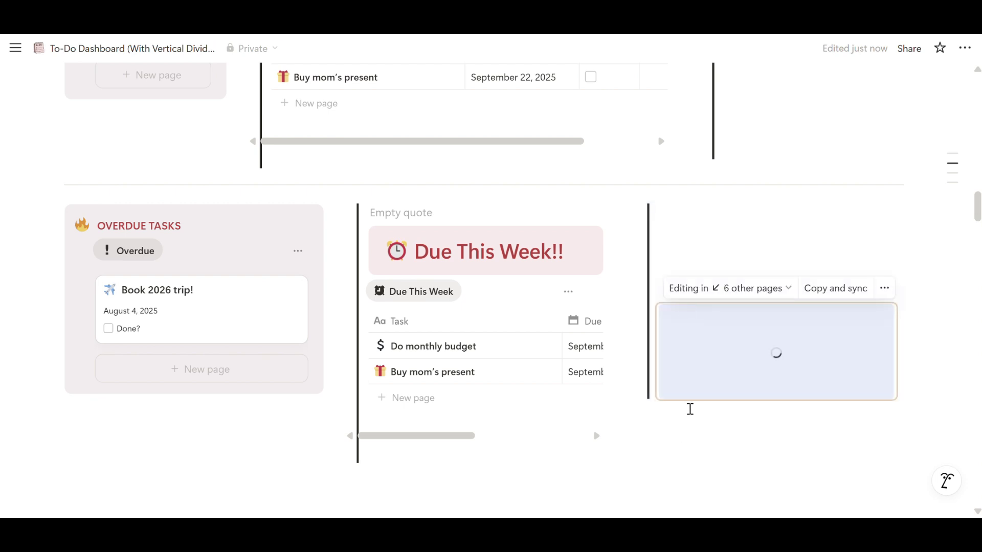
left_click(689, 409)
left_click(693, 208)
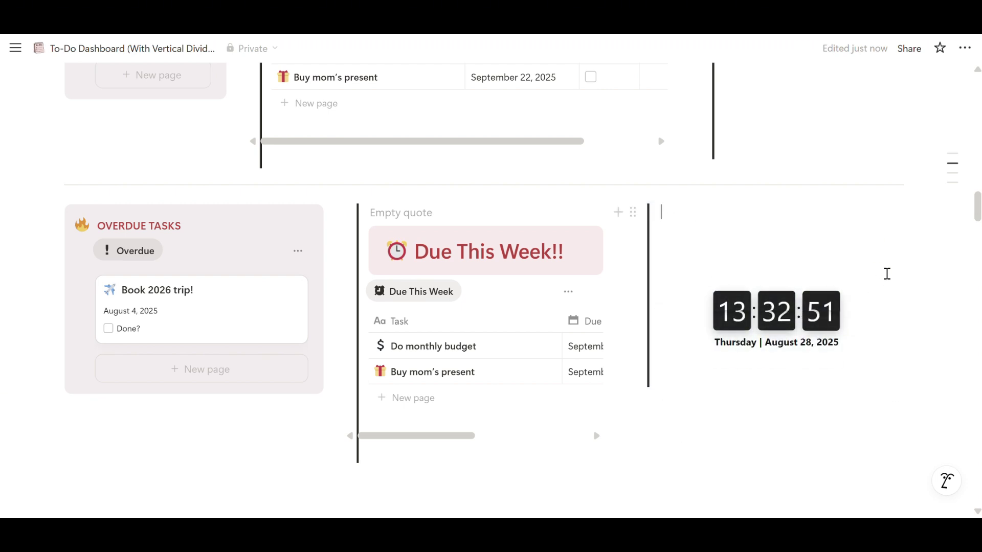
key("Delete")
key("Delete")
key("Delete")
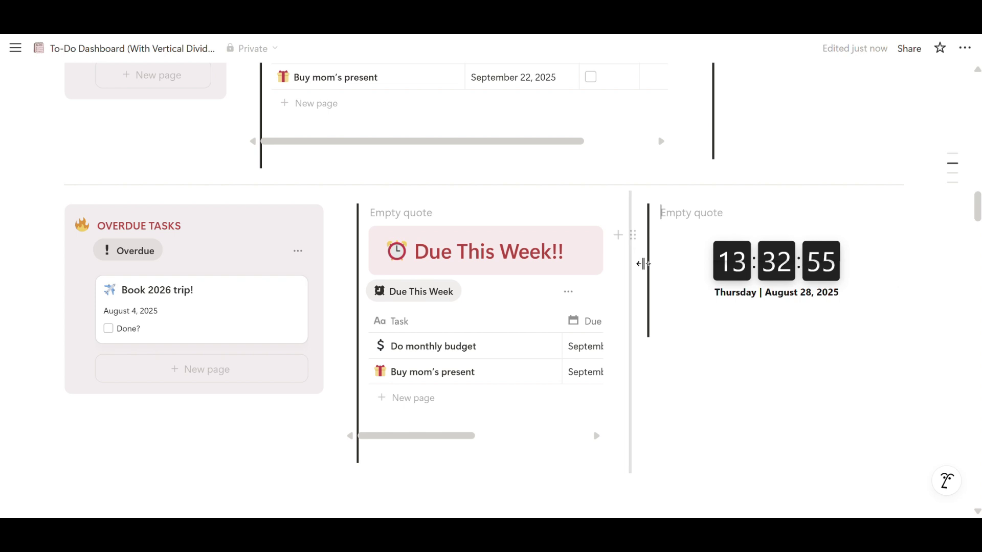
Widen the middle column on both sides, narrowing the overdue tasks and clock columns.
left_click_drag(644, 264, 702, 256)
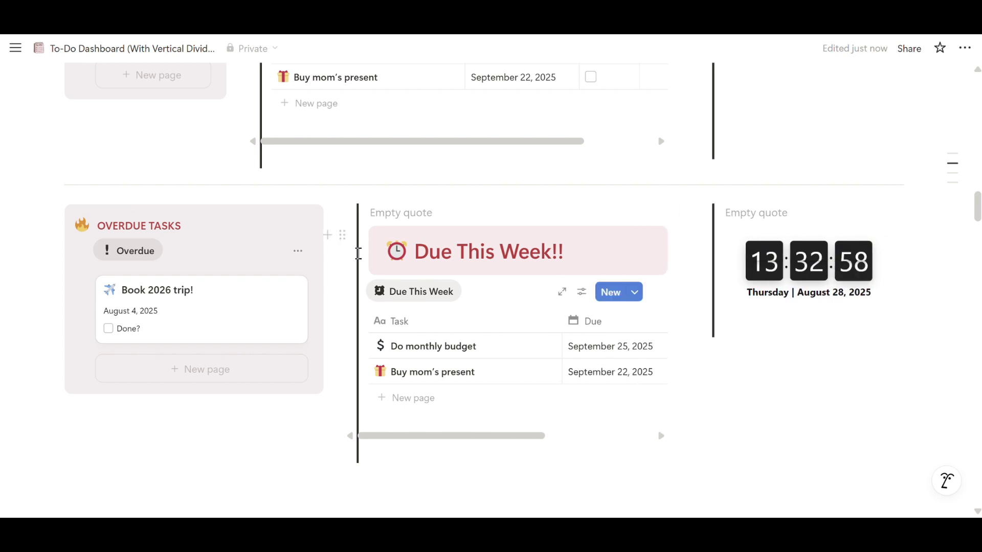
left_click_drag(357, 254, 267, 247)
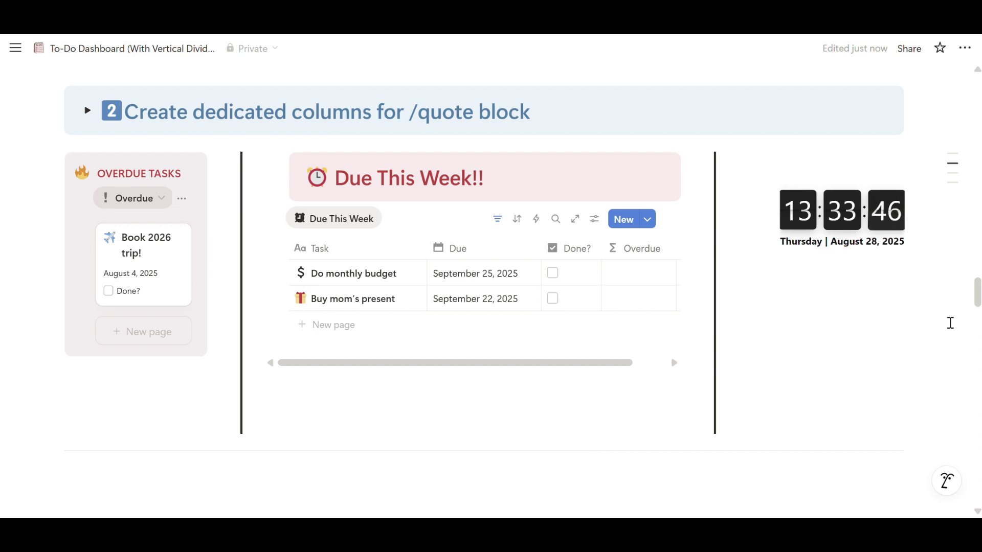
Insert a 5 columns layout in the empty block below the divider of the second example.
scroll(951, 323, "down", 5)
left_click(114, 234)
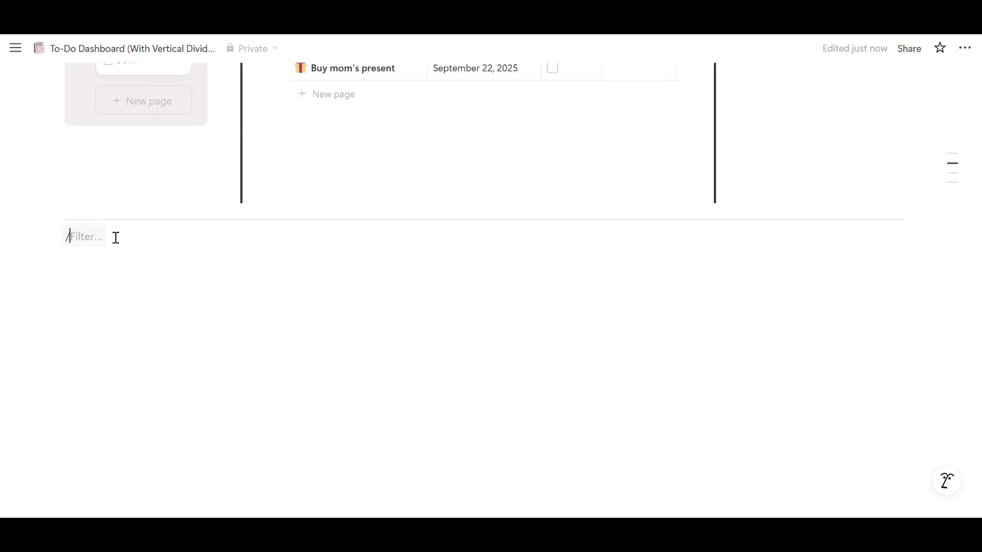
type("/5c")
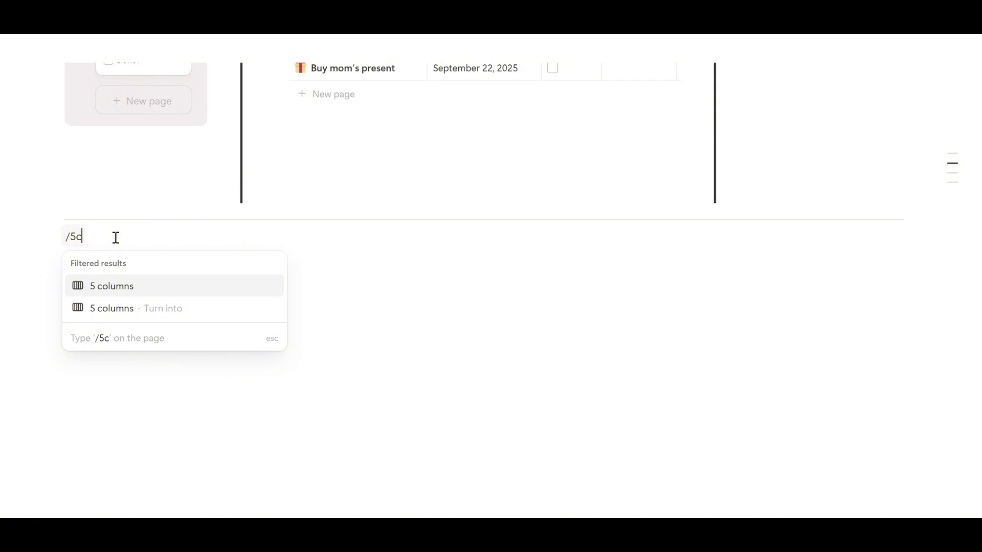
key("Return")
Label the five new columns 1, 2, 3, 4 and 5 in order.
type("1")
left_click(300, 222)
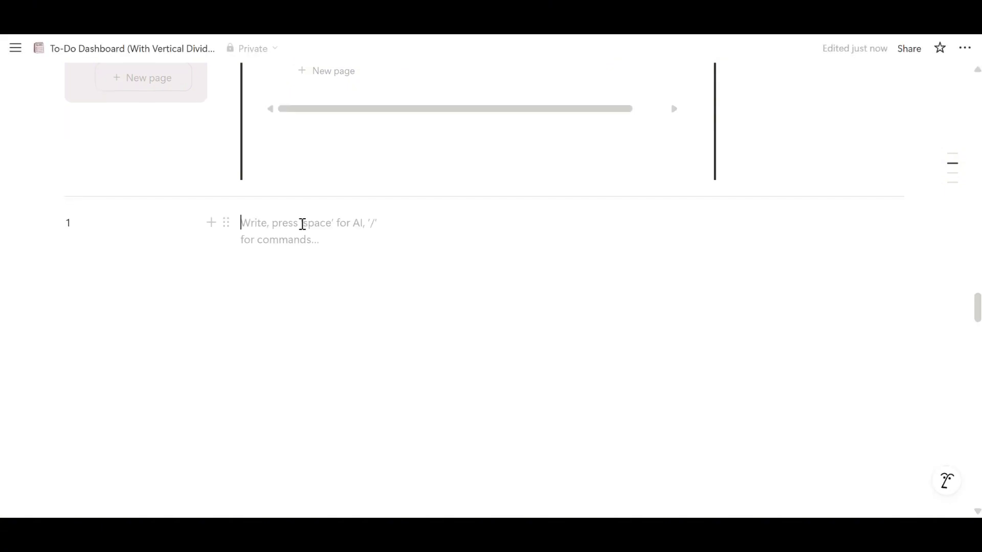
type("2")
left_click(477, 228)
type("3")
left_click(665, 225)
type("4")
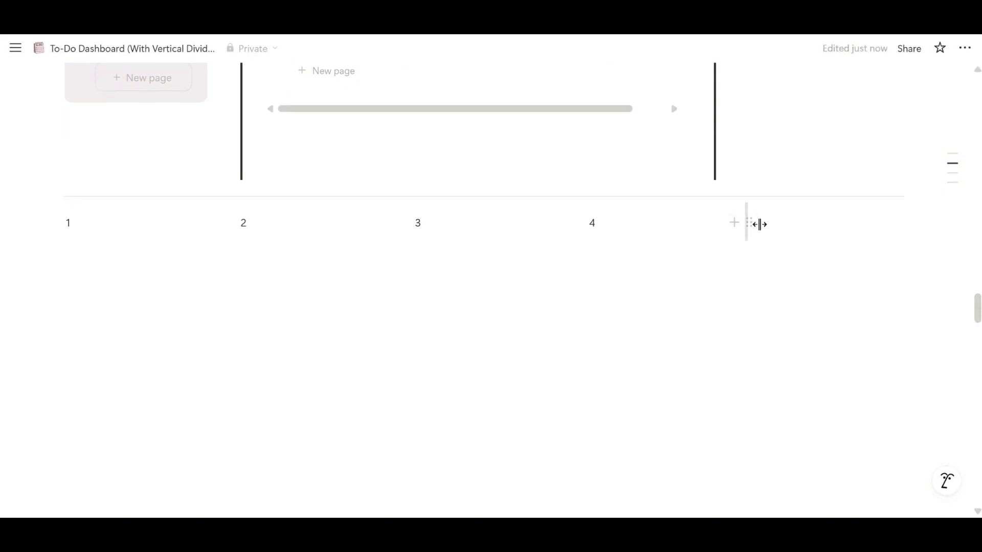
left_click(776, 223)
type("5")
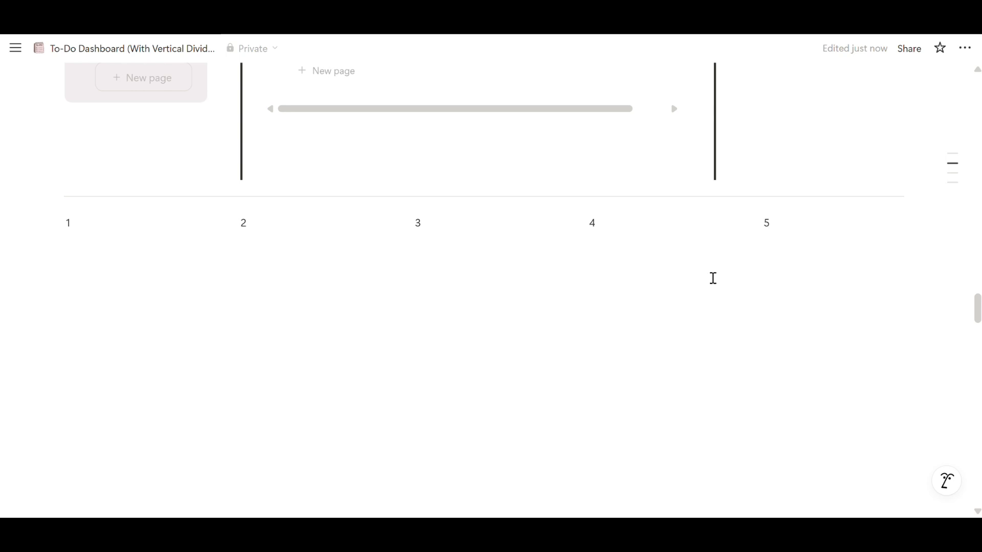
Replace the label in the second column with a quote block and lengthen its bar with six blank lines.
left_click(301, 227)
key("BackSpace")
type("/quote")
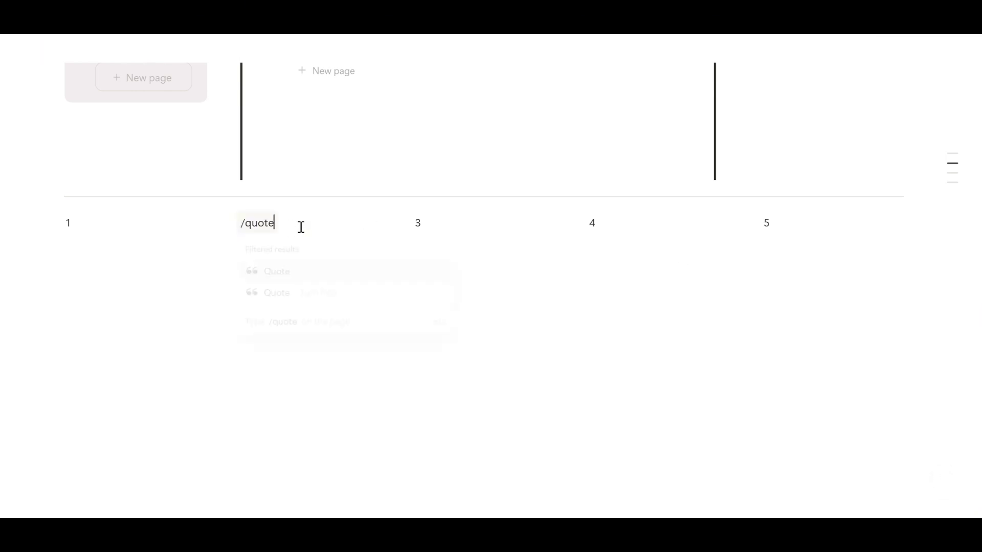
key("Return")
key("shift+Return")
key("shift+Return")
key("shift+Return")
key("shift+Return")
key("shift+Return")
key("shift+Return")
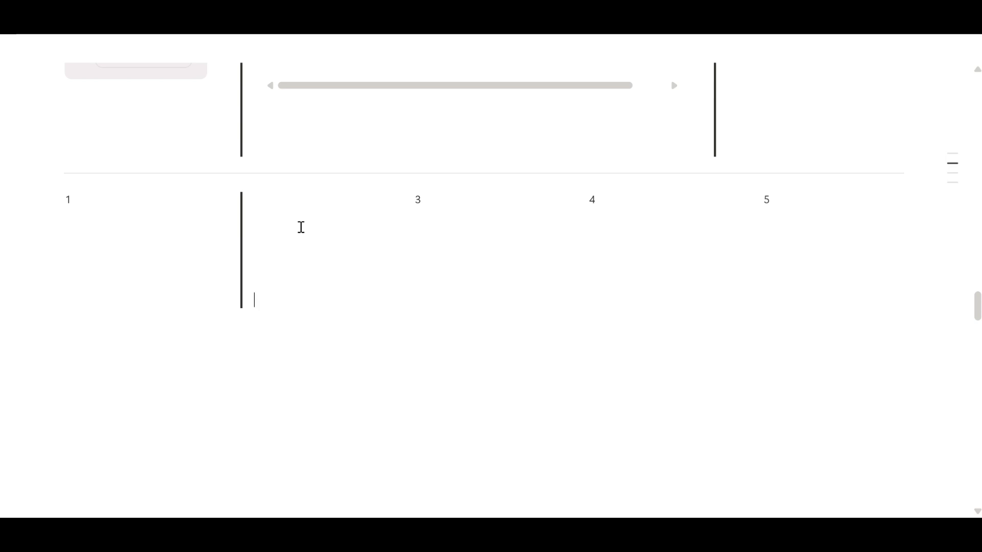
Replace the label in the fourth column with a quote block and lengthen its bar with blank lines to roughly match the second column's.
left_click(635, 200)
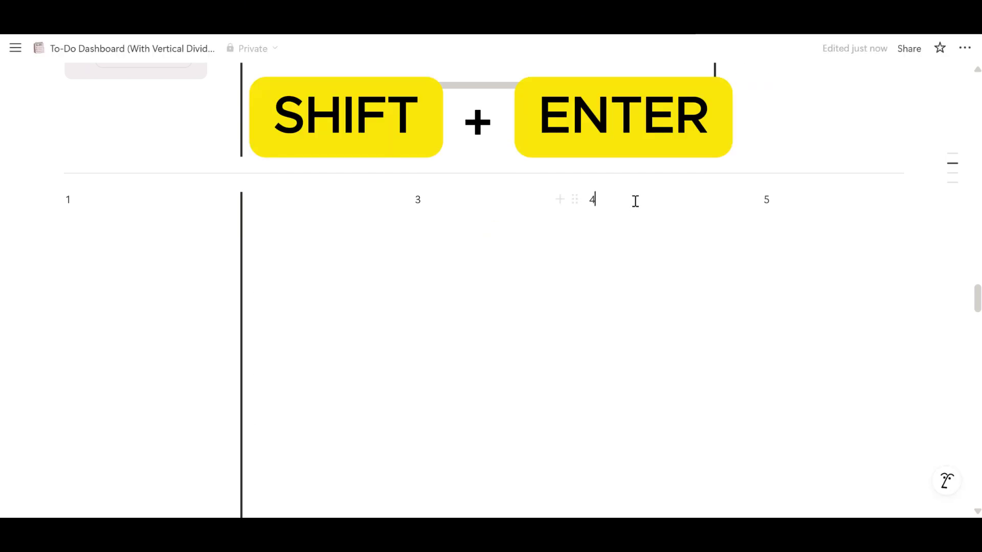
key("BackSpace")
type("/quote")
key("Return")
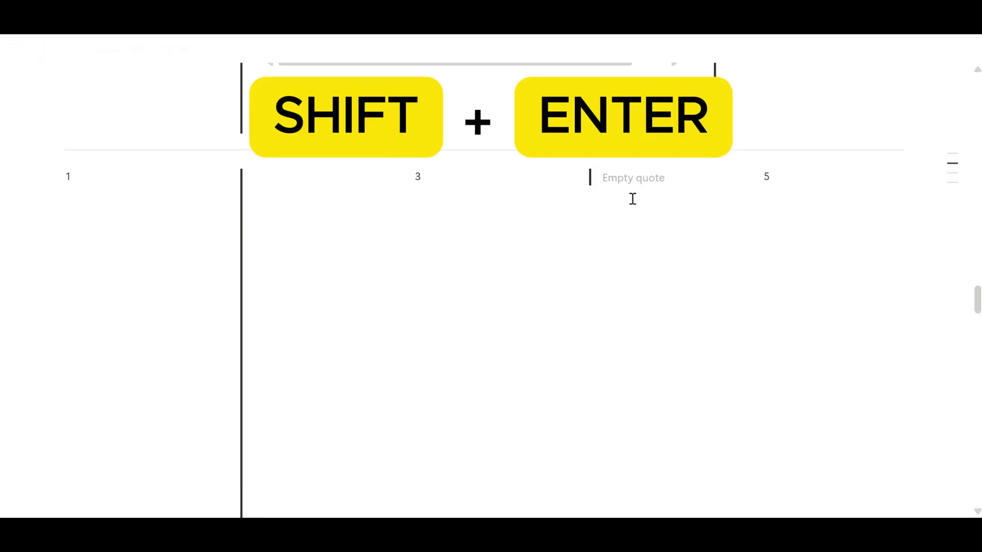
key("shift+Return")
key("shift+Return")
key("shift+Return")
key("shift+Return")
key("shift+Return")
key("shift+Return")
key("shift+Return")
key("shift+Return")
key("shift+Return")
key("shift+Return")
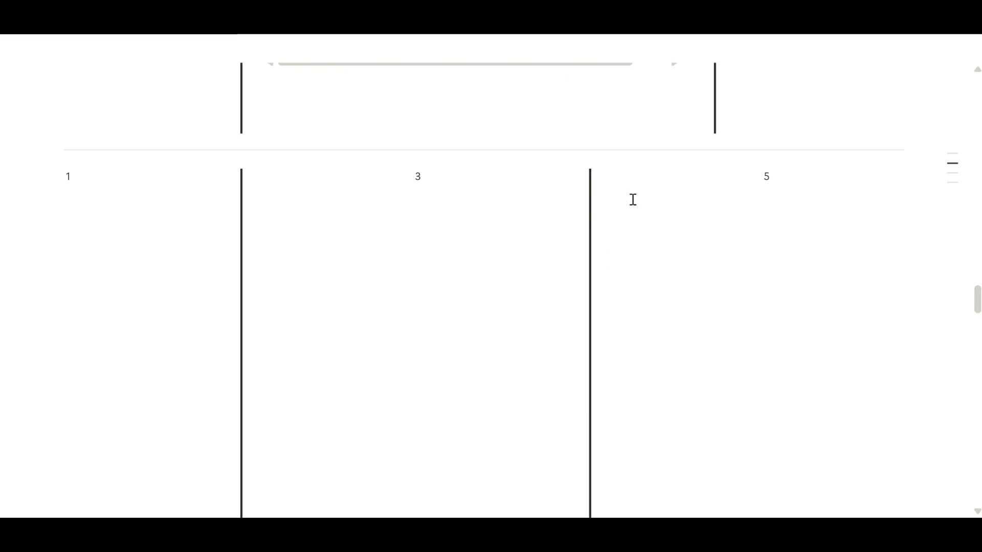
Move the overdue tasks callout into the first column and remove that column's number label.
scroll(106, 344, "down", 3)
left_click_drag(47, 401, 76, 248)
left_click(92, 462)
key("BackSpace")
Move the Due This Week heading and its task table into the third column, and the clock into the fifth.
left_click_drag(47, 307, 449, 346)
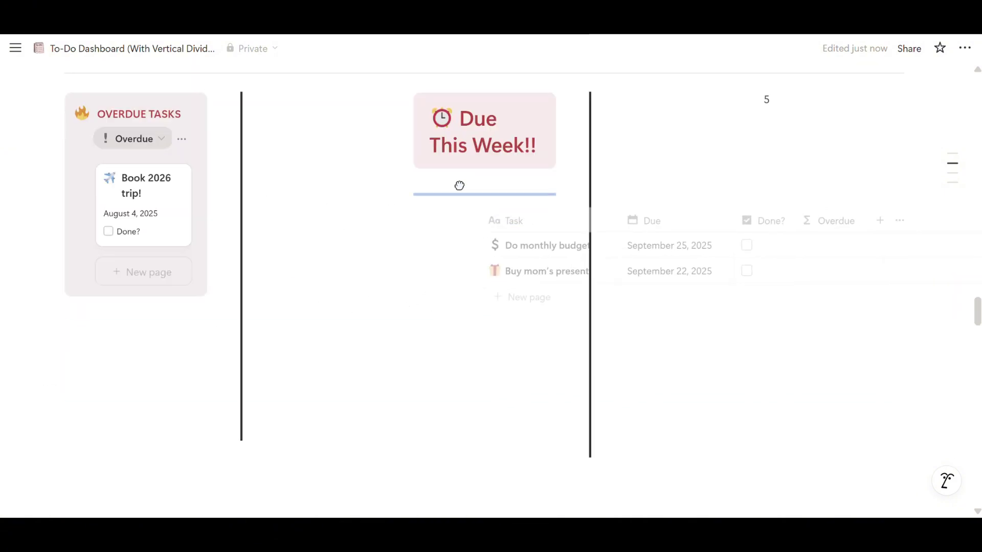
left_click_drag(459, 184, 448, 184)
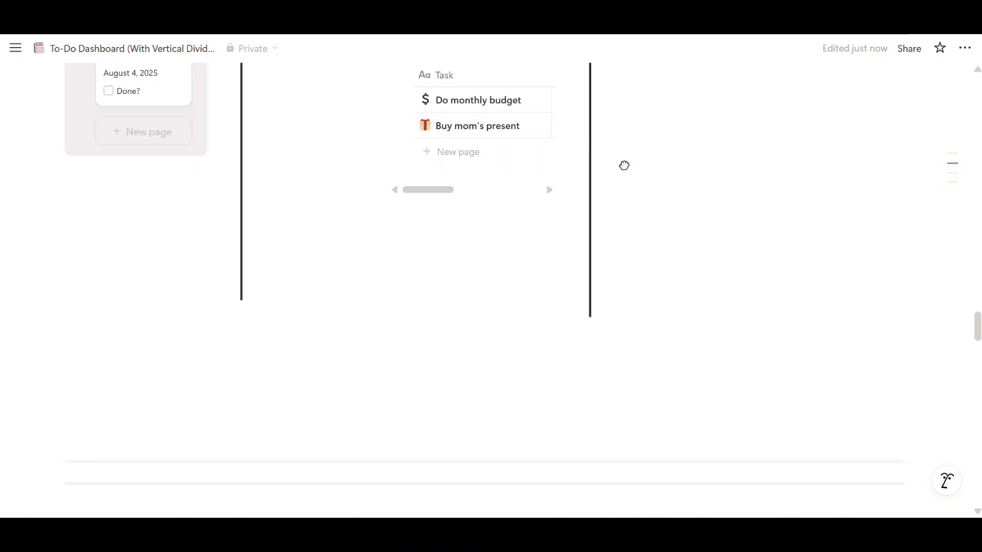
left_click_drag(624, 165, 787, 117)
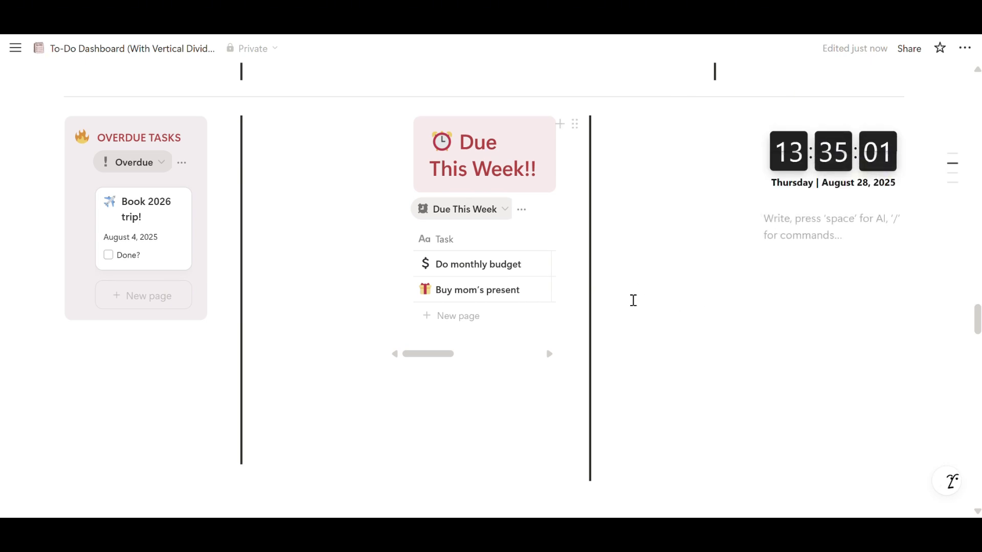
Widen the third column on both sides by narrowing the two quote divider columns beside it.
left_click_drag(586, 221, 745, 205)
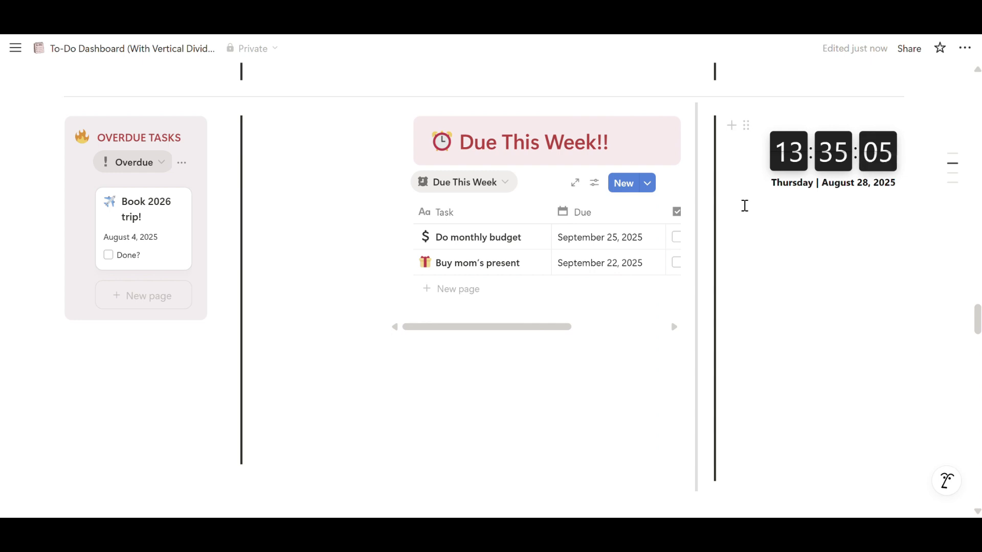
left_click_drag(225, 153, 286, 169)
left_click_drag(388, 145, 274, 175)
left_click(887, 406)
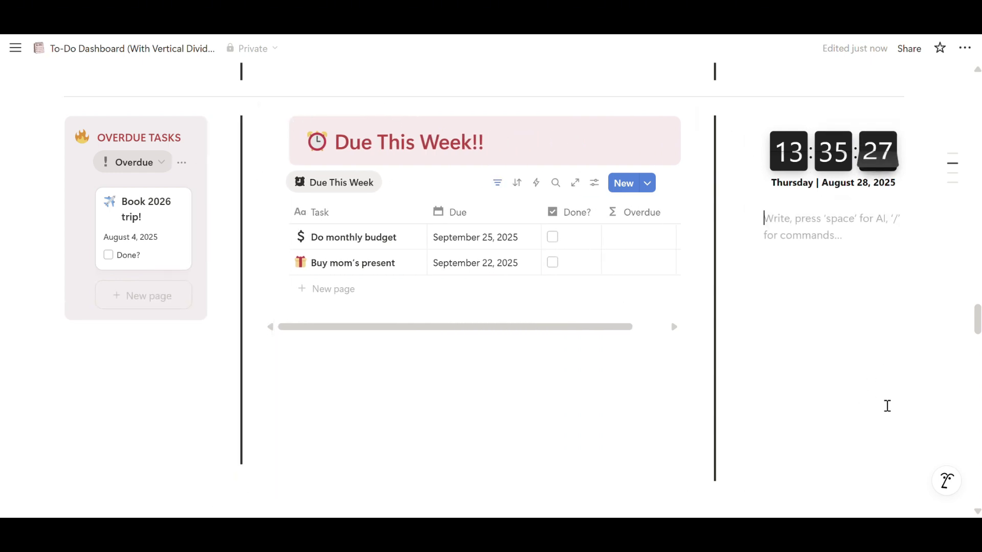